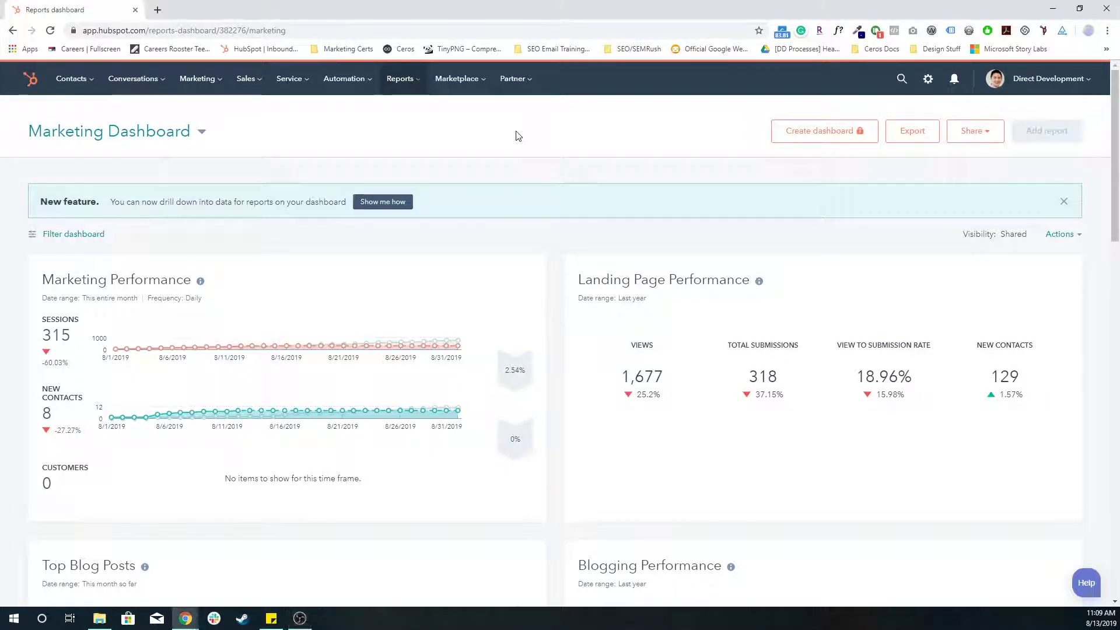
Step: Open the Create tracking URL form via Reports > Analytics Tools > Tracking URL Builder
click(400, 78)
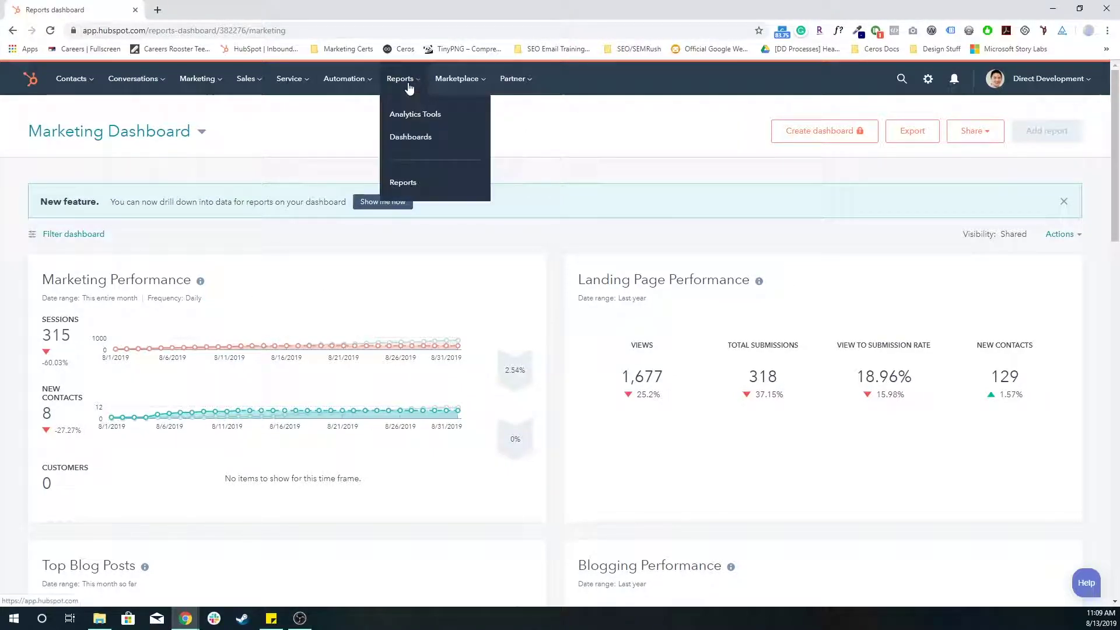
click(413, 113)
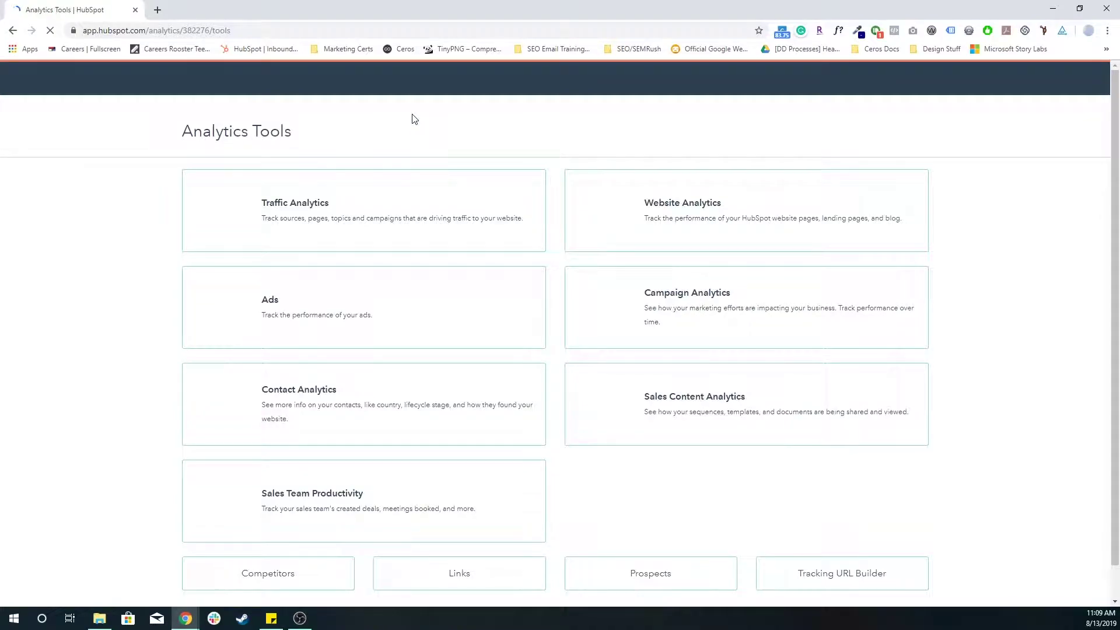
scroll(500, 226, down, 1)
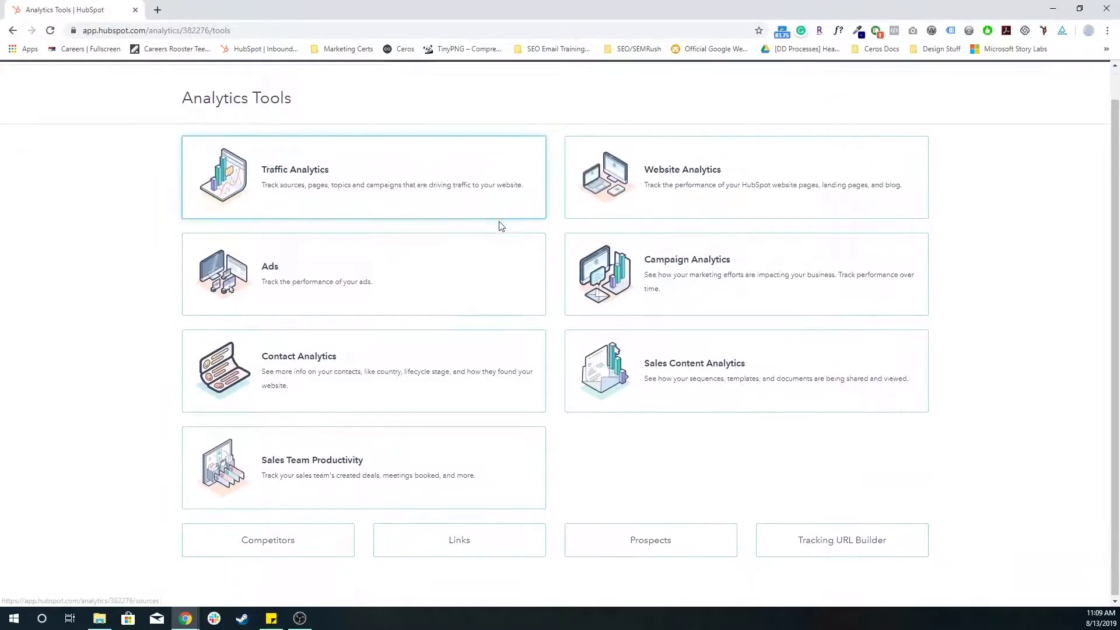
click(879, 541)
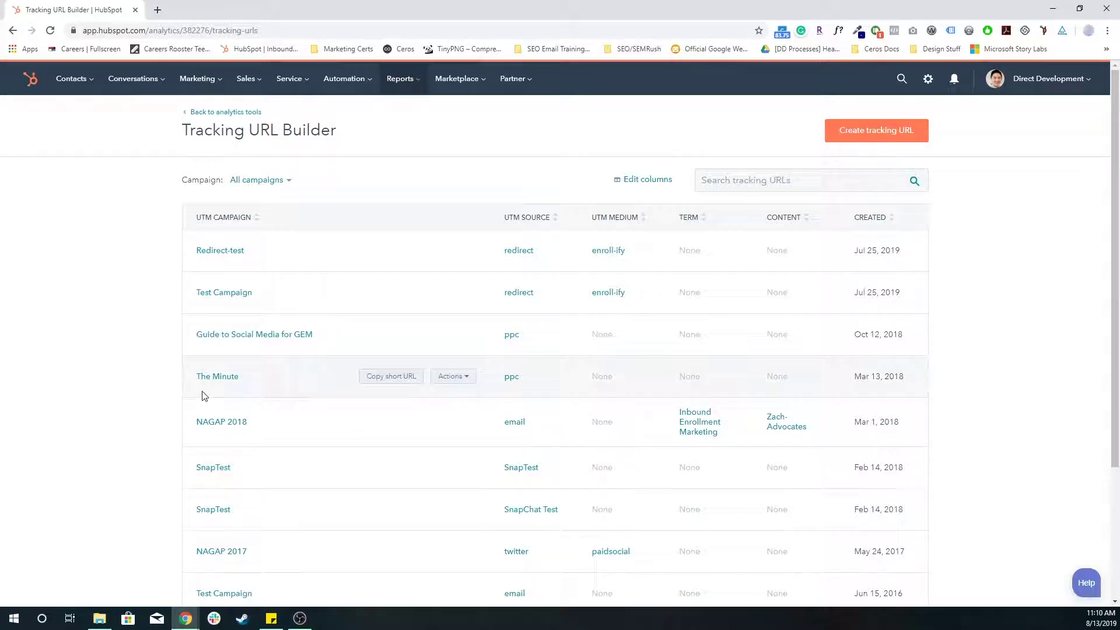
click(870, 133)
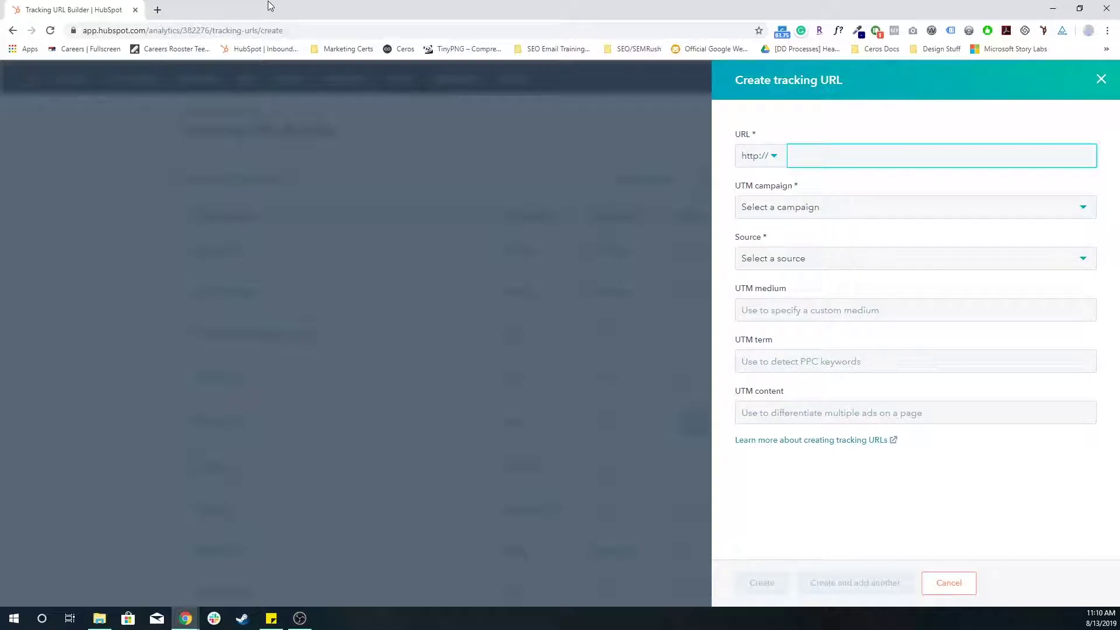
Step: Load directdevelopment.com in a new Chrome tab and copy its address
click(166, 13)
text(direc)
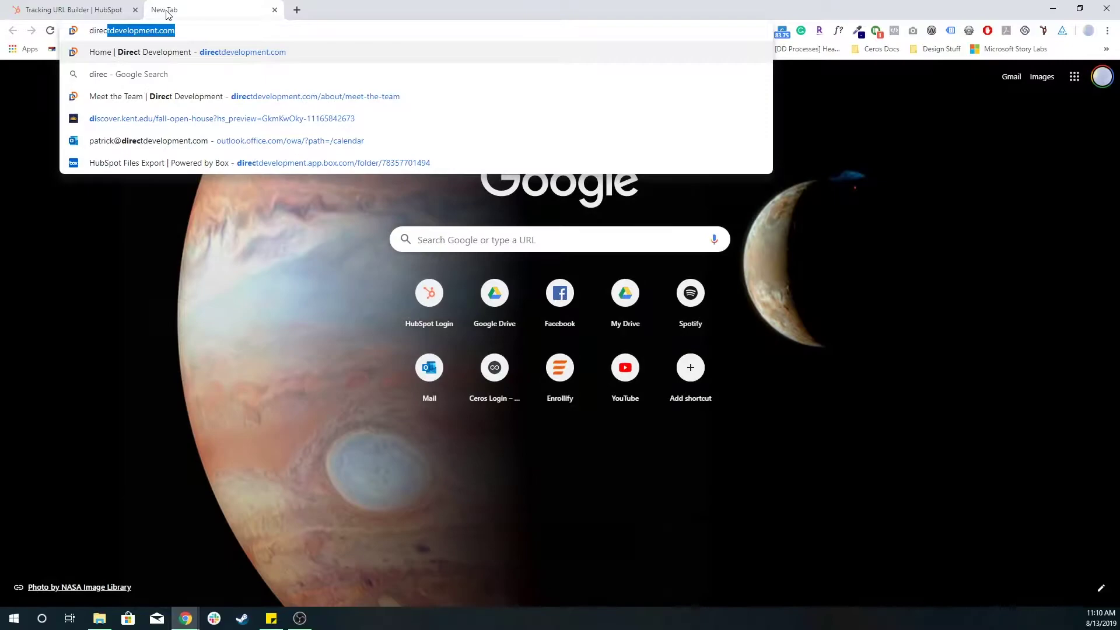
key(Return)
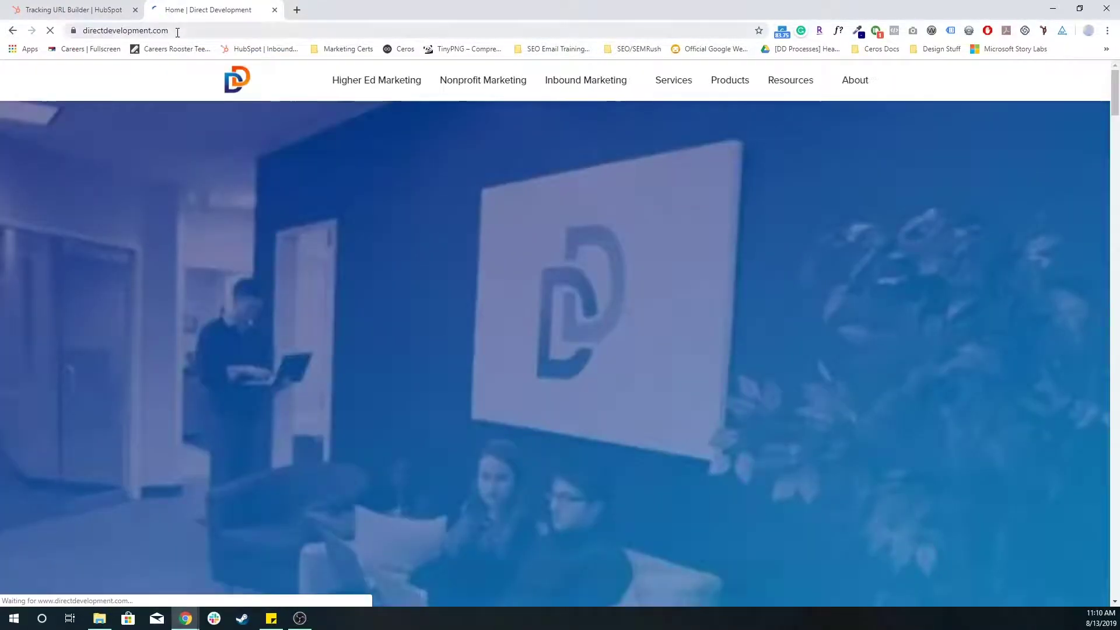
click(177, 32)
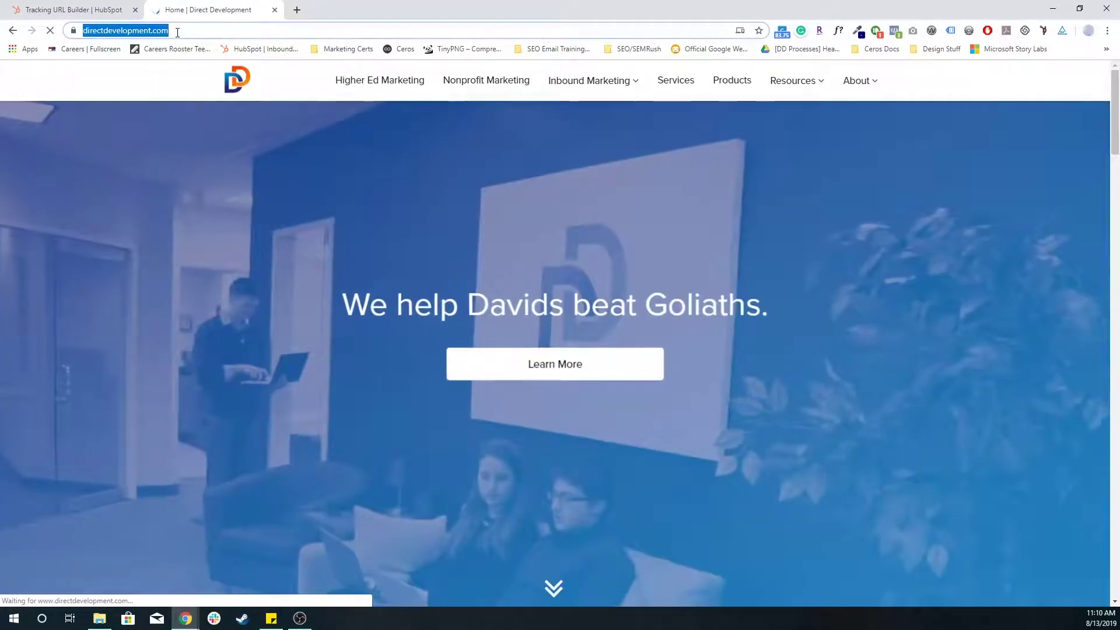
key(ctrl+c)
click(88, 9)
click(843, 150)
key(ctrl+v)
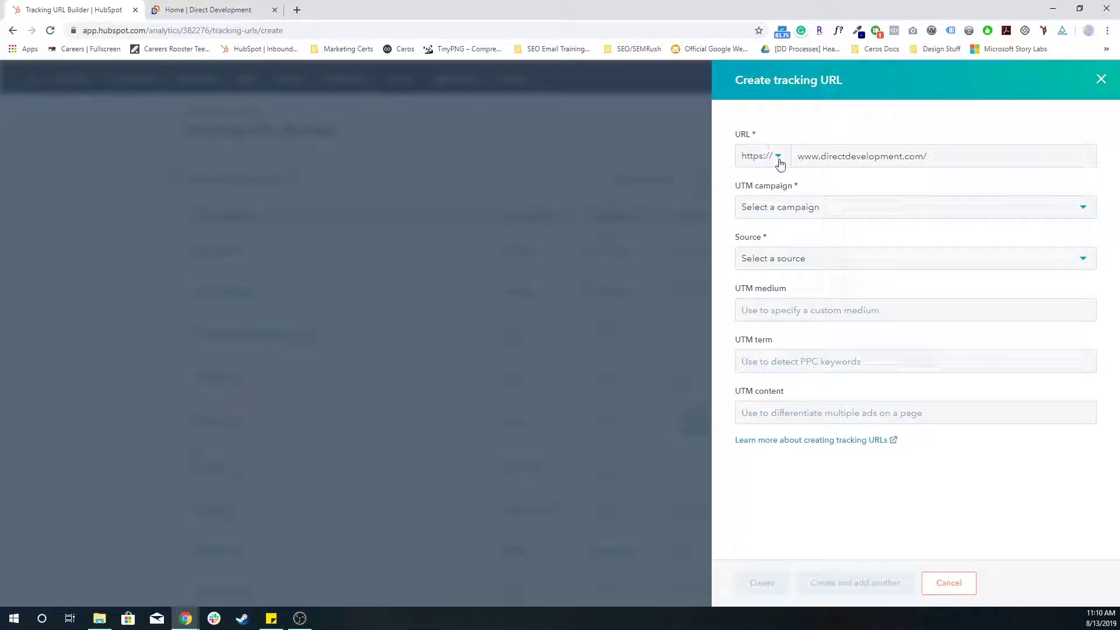
Step: Search 'my' in the UTM campaign list and choose My Test Campaign
click(800, 216)
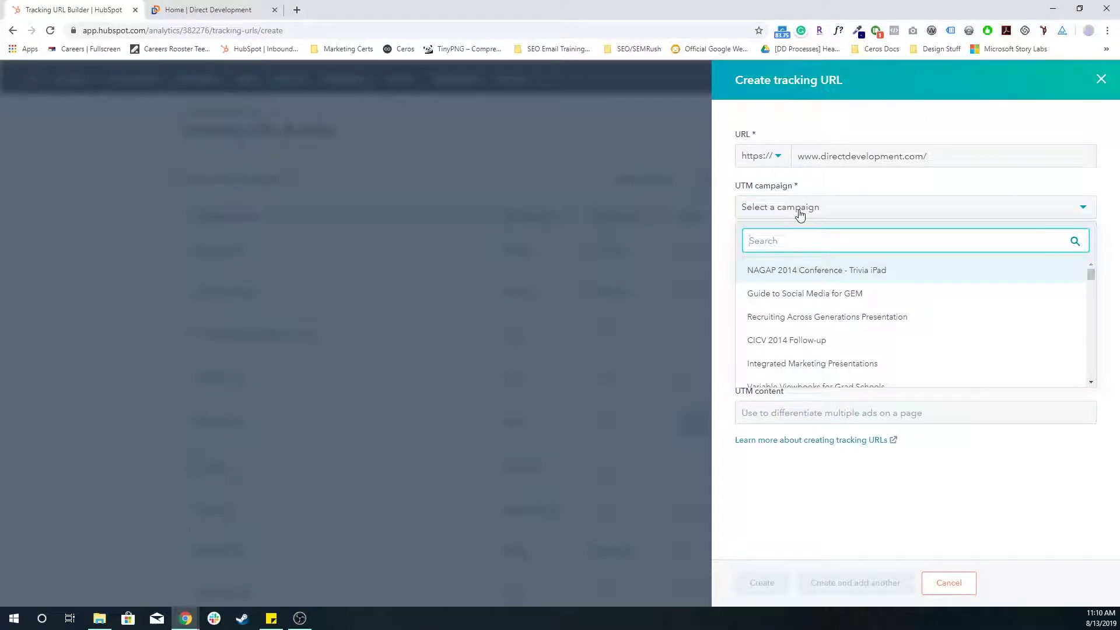
click(799, 214)
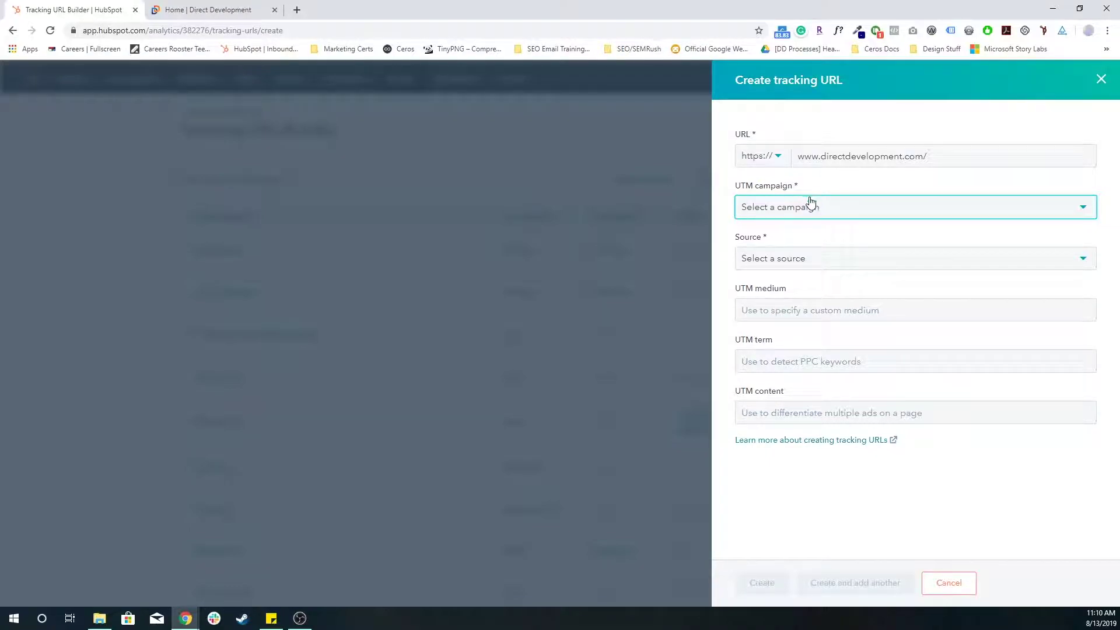
click(810, 205)
scroll(862, 295, down, 3)
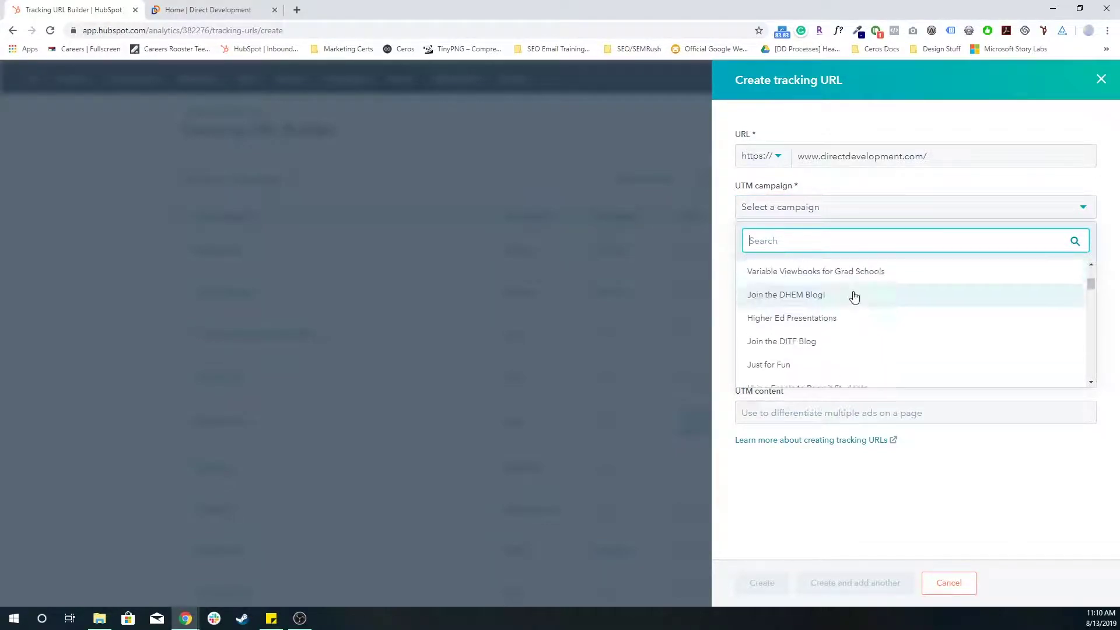
text(my)
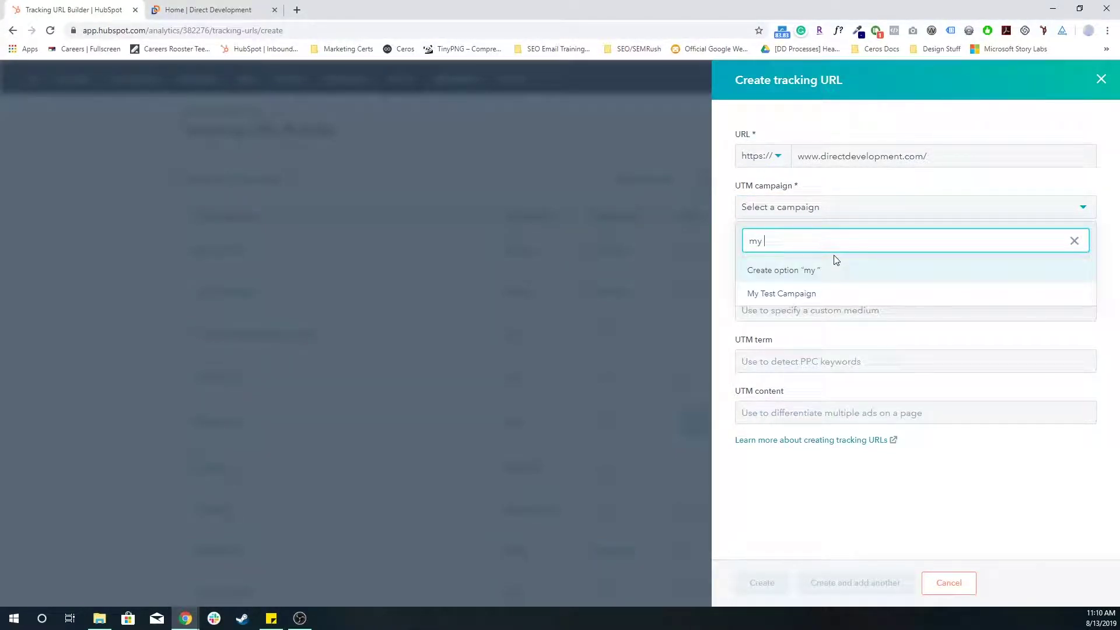
click(813, 295)
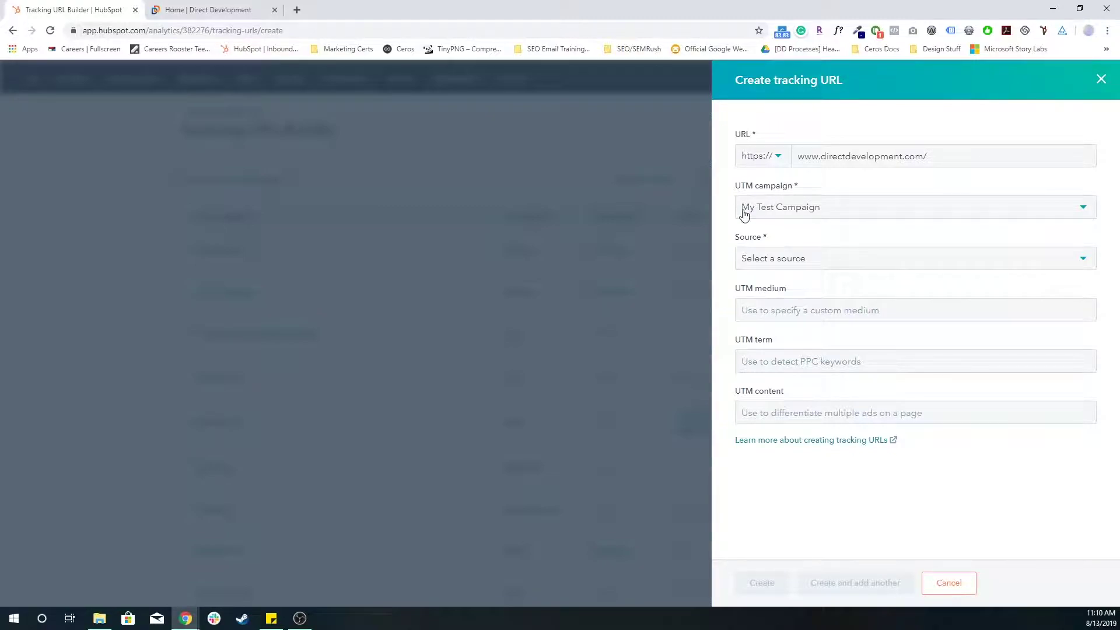
Step: Set the source to Other campaigns and focus the Custom UTM Source field
click(790, 265)
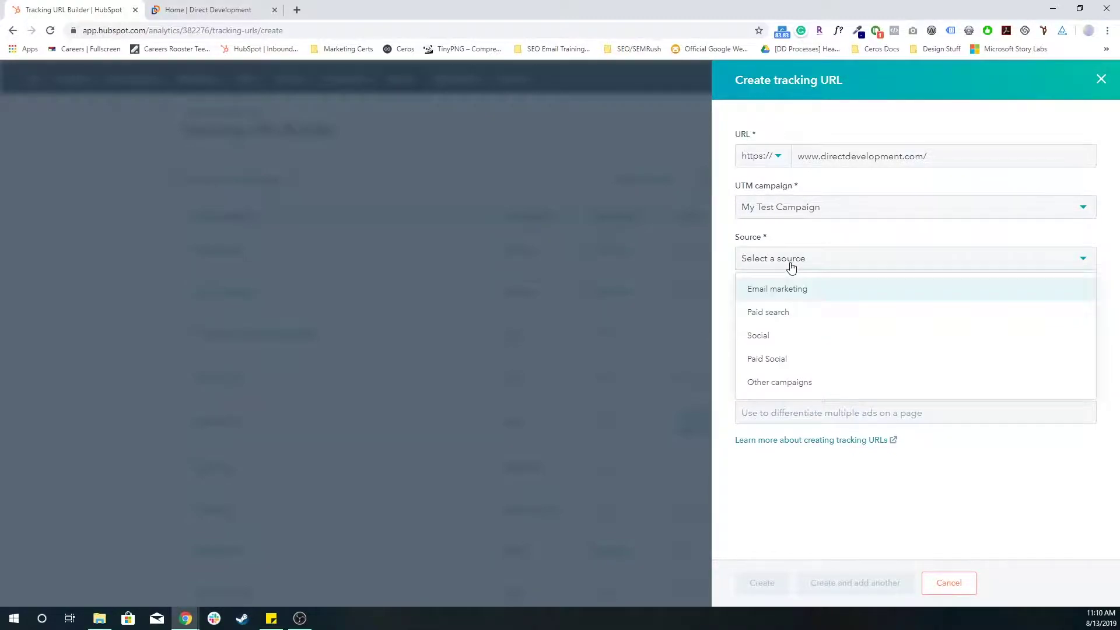
click(804, 383)
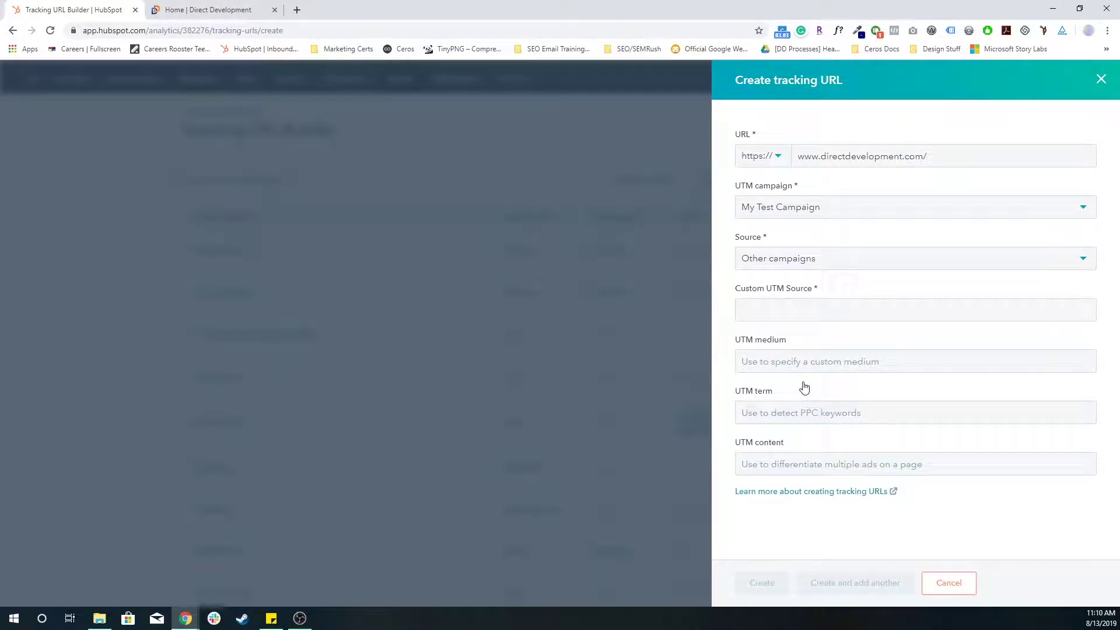
click(758, 258)
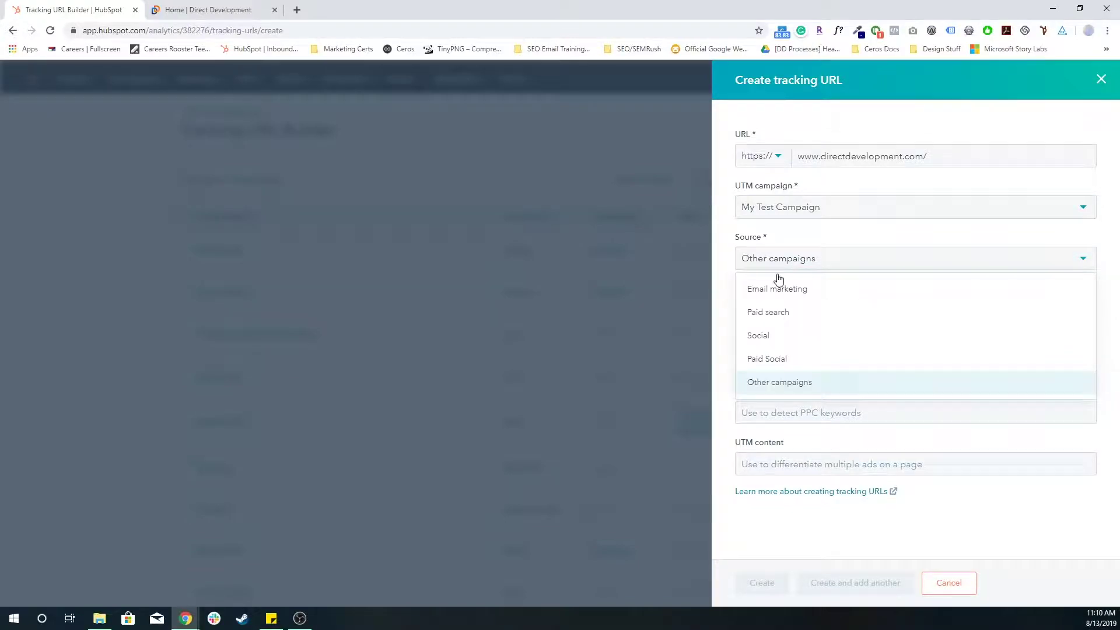
click(804, 383)
click(838, 320)
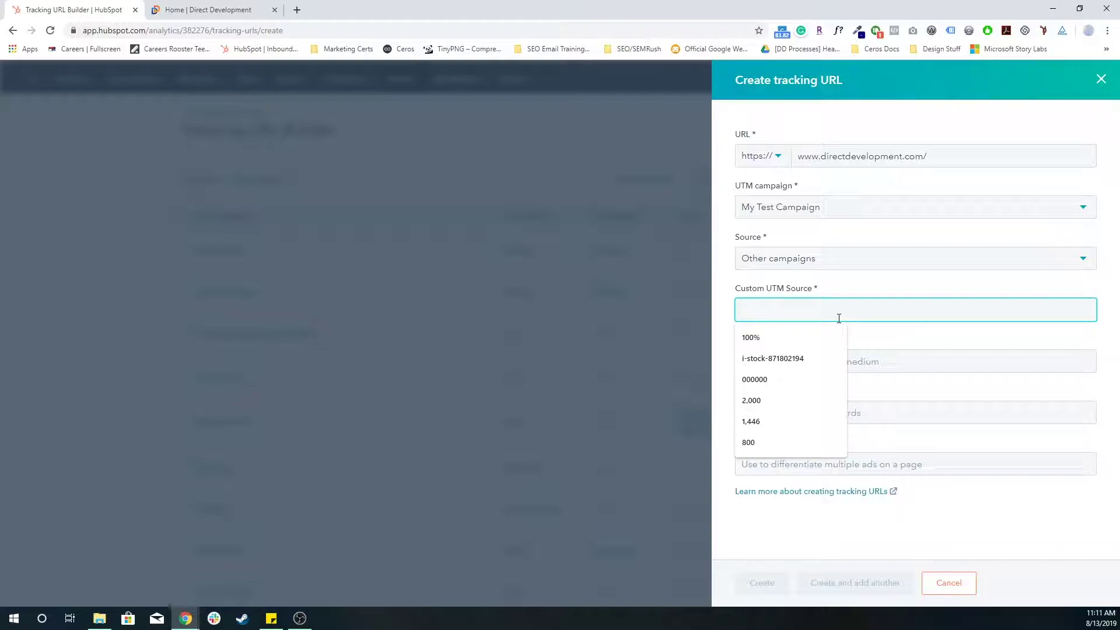
text(Physical)
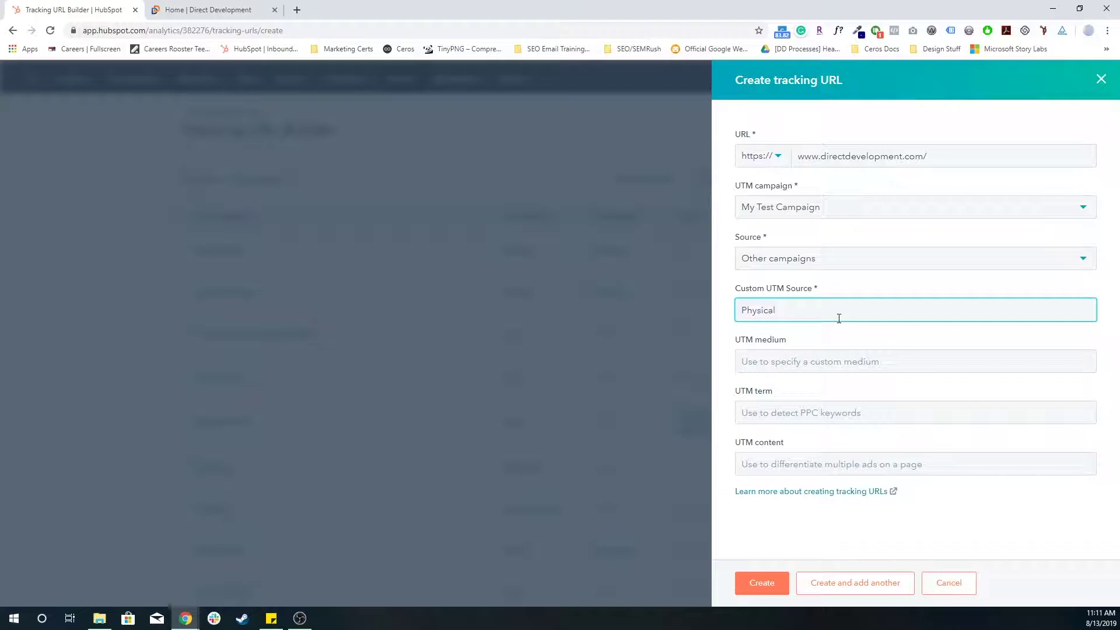
key(BackSpace)
key(BackSpace)
key(BackSpace)
key(BackSpace)
text(Metro Ad)
click(831, 356)
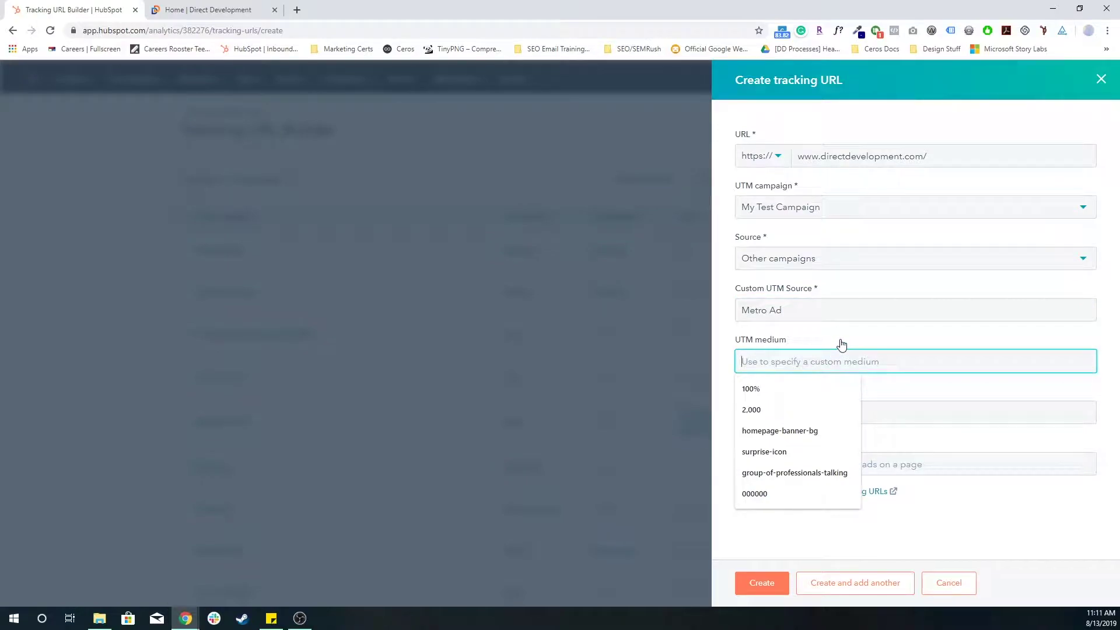
click(873, 350)
click(764, 412)
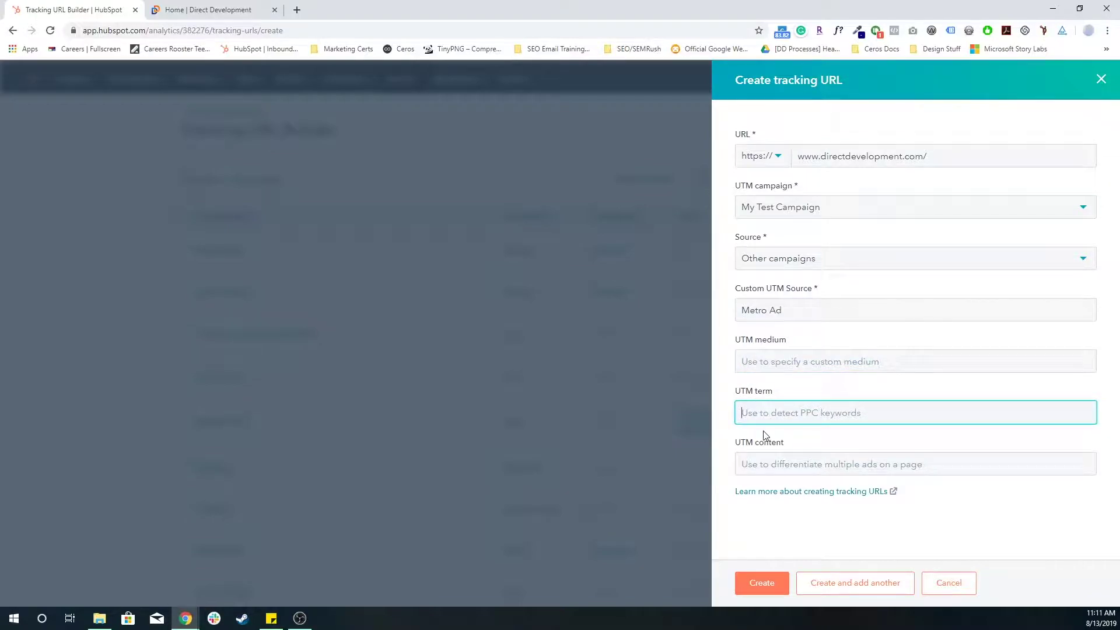
click(769, 458)
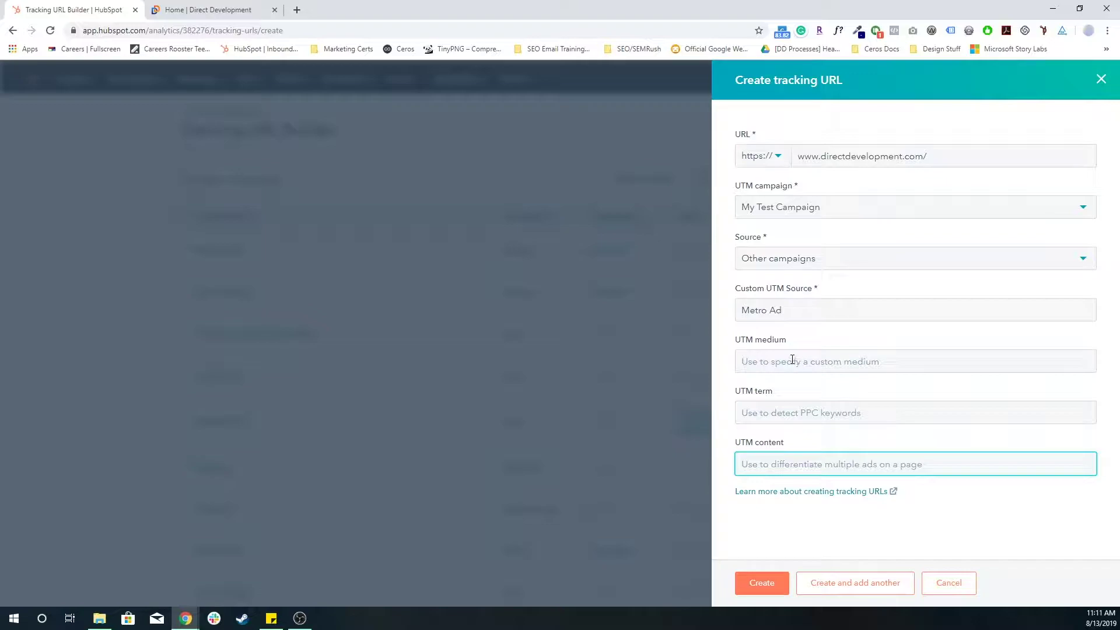
click(764, 353)
click(747, 402)
click(828, 444)
click(804, 356)
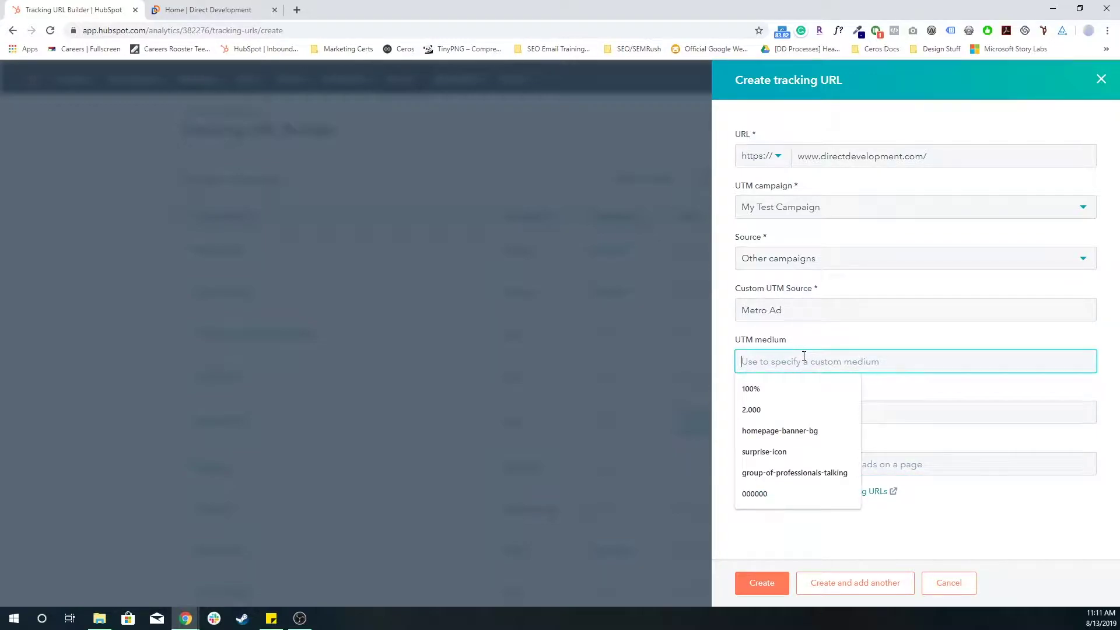
click(817, 346)
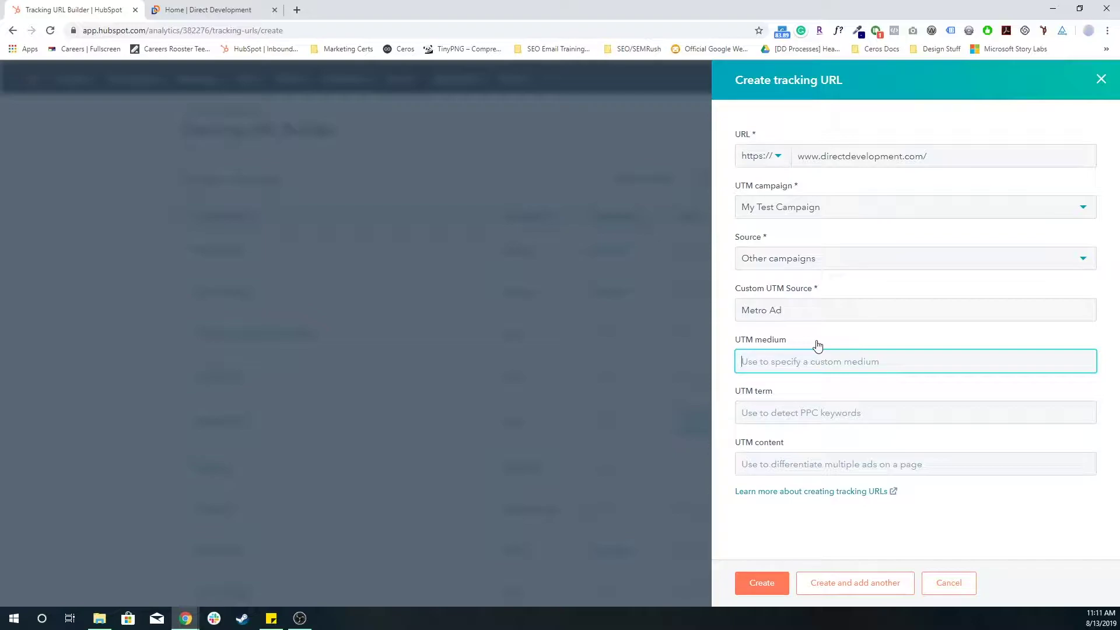
Step: Replace the custom source with Ad, enter Metro as UTM medium, and create the URL
triple_click(821, 299)
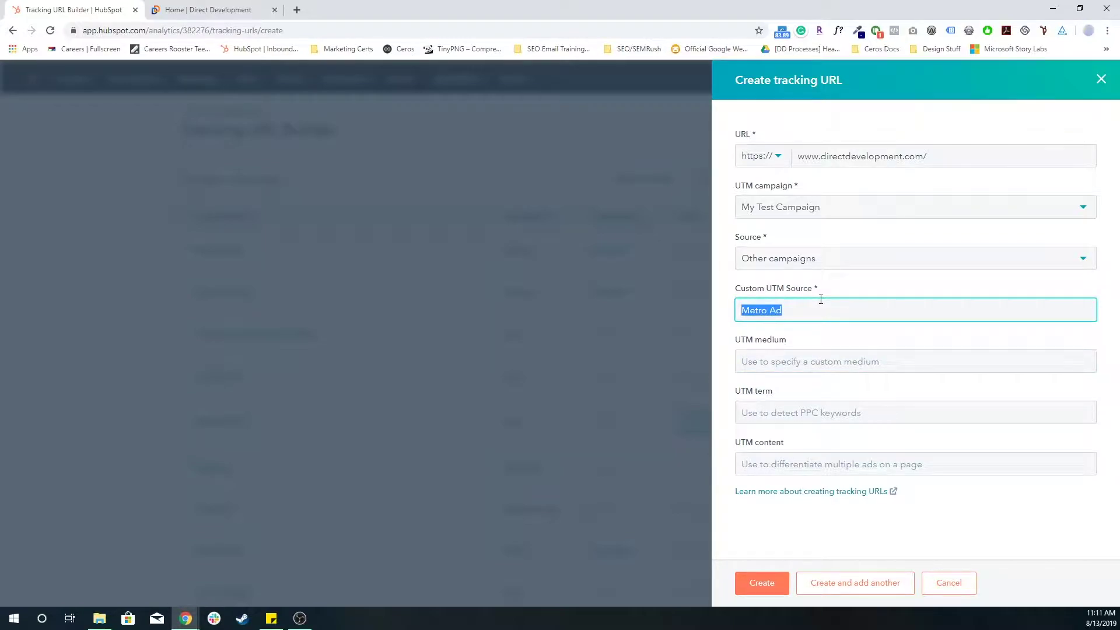
text(Ad)
click(788, 361)
text(Metro)
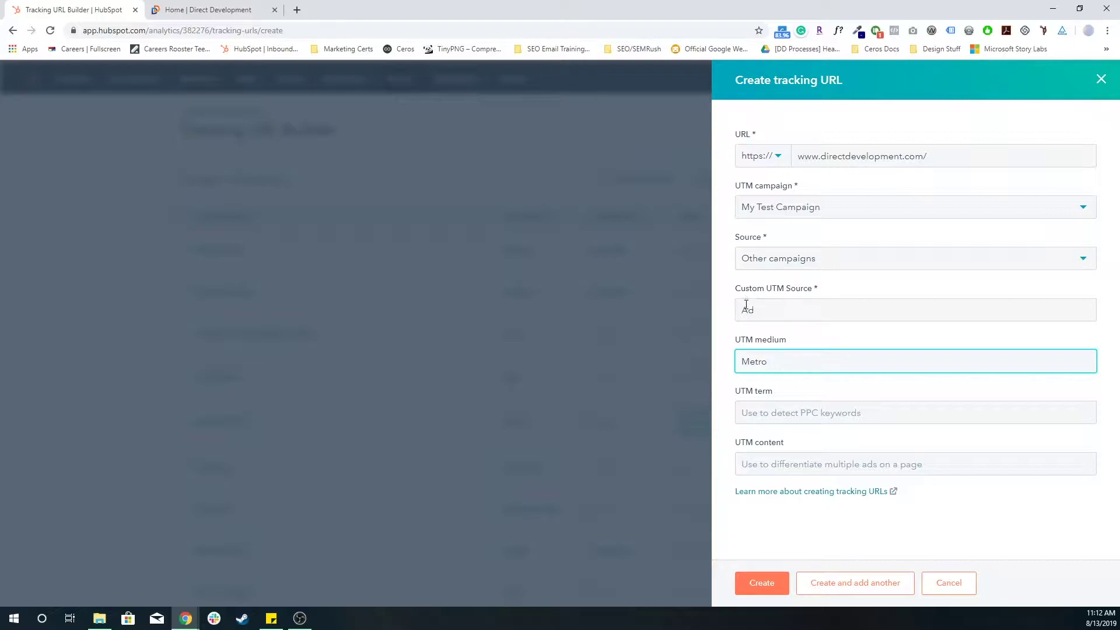
click(734, 297)
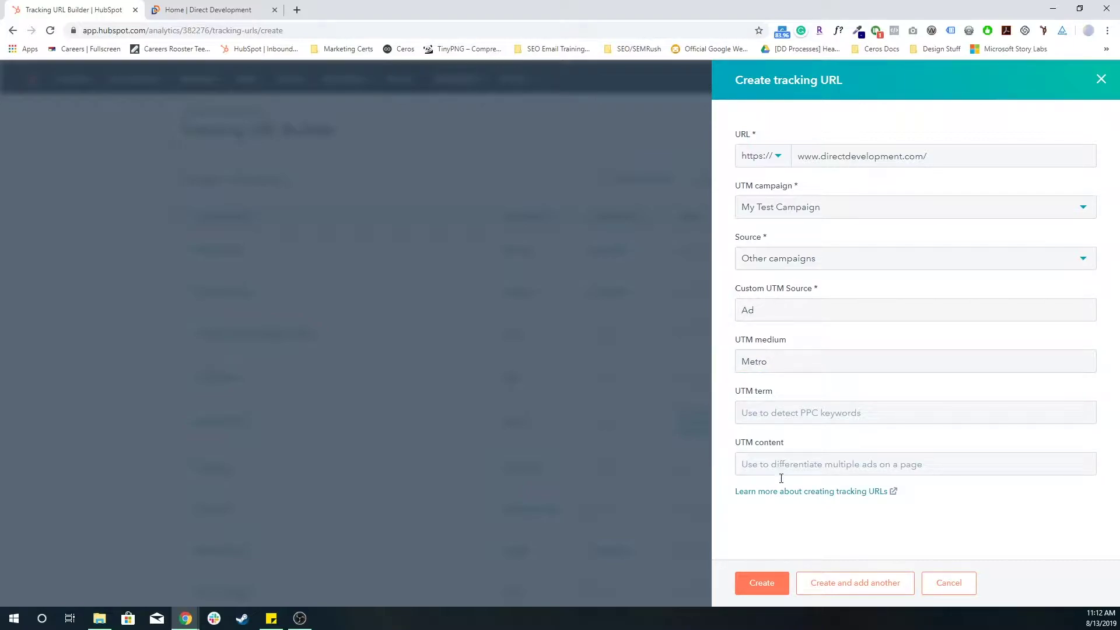
click(769, 576)
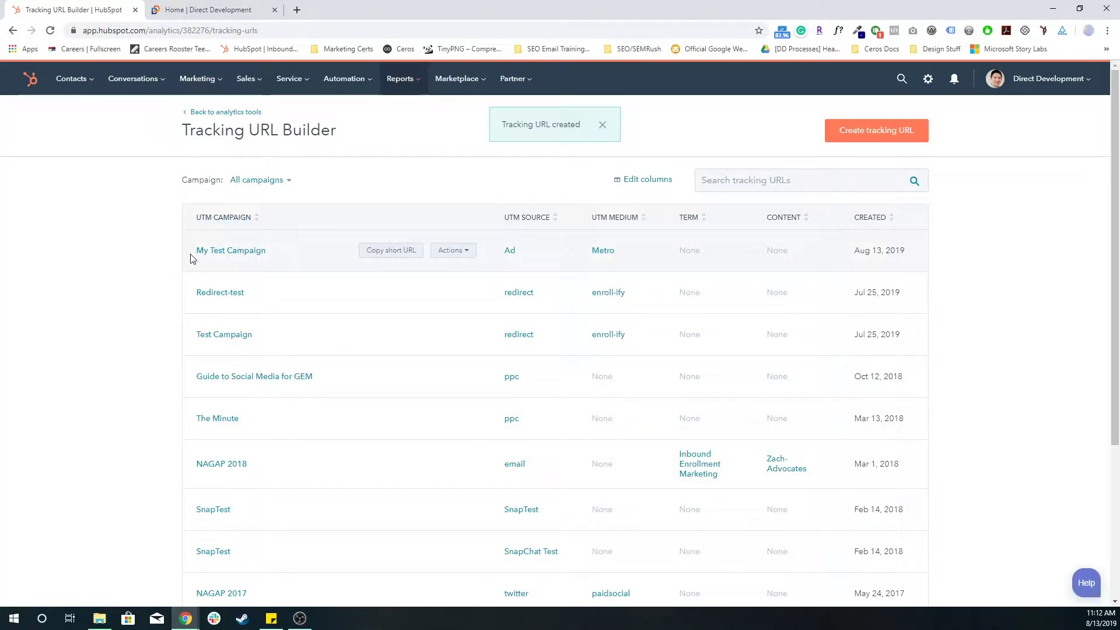
Step: Copy My Test Campaign's full tracking URL from its Actions menu into a new tab
click(461, 251)
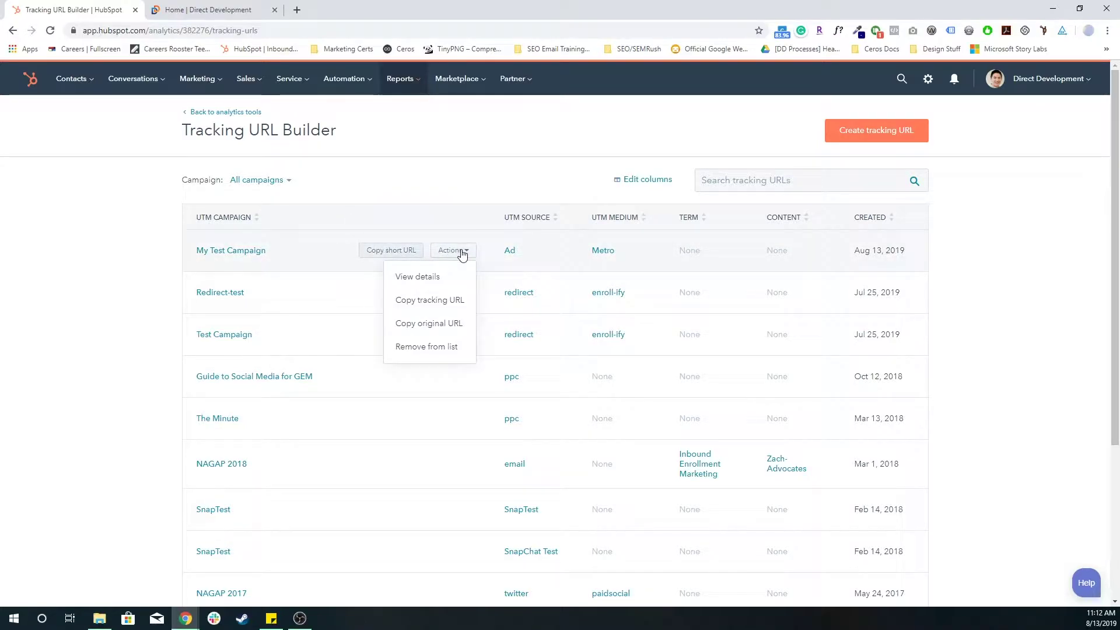
click(455, 301)
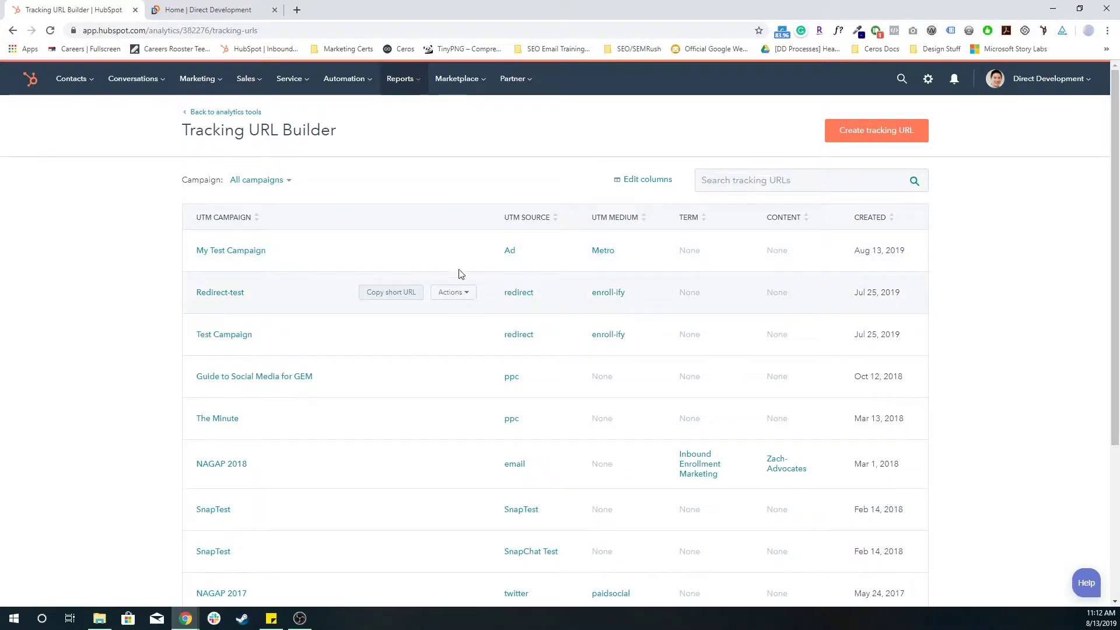
click(463, 250)
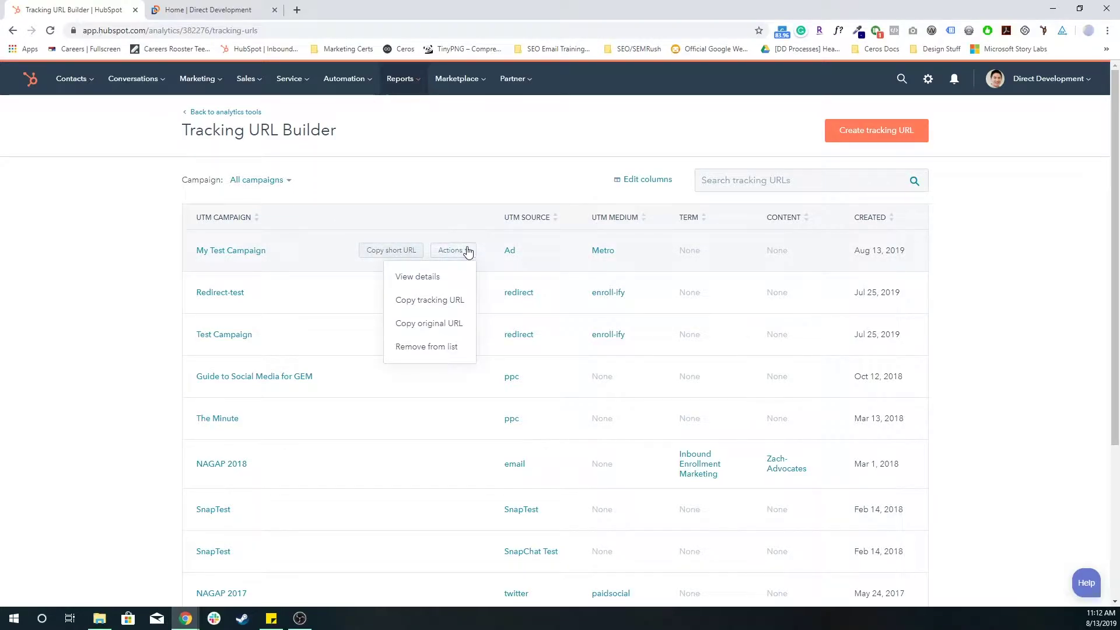
click(450, 299)
click(451, 251)
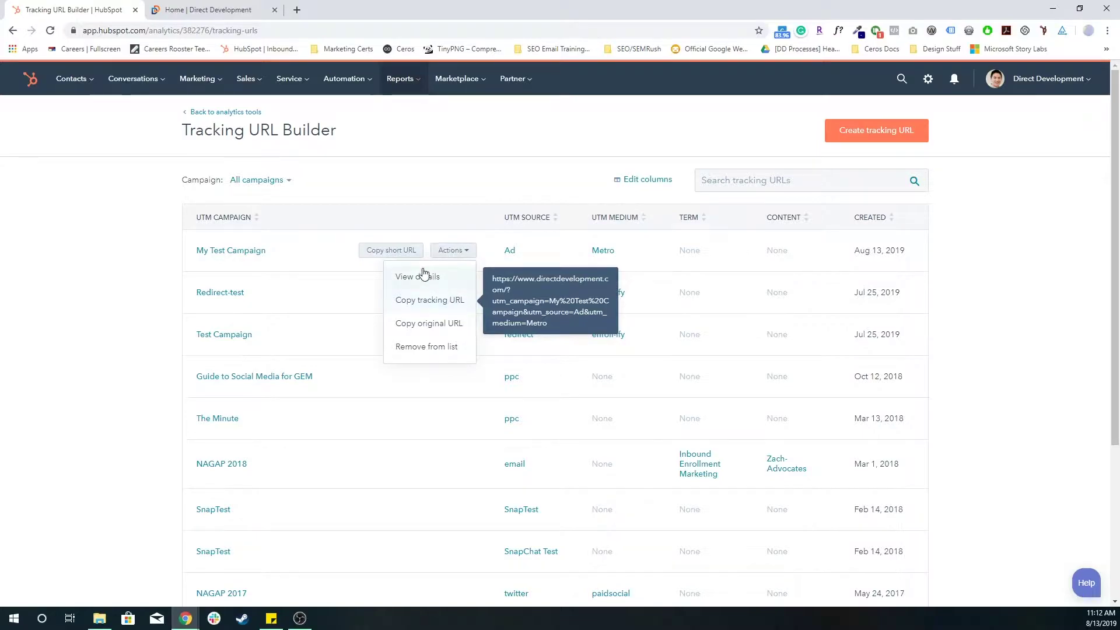
click(405, 186)
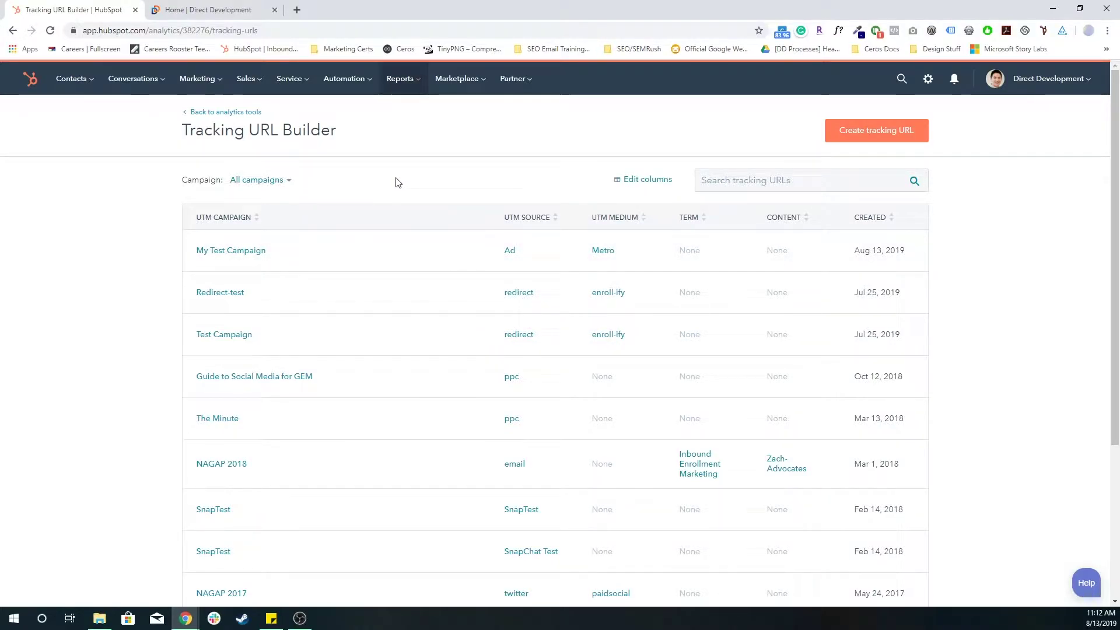
click(448, 252)
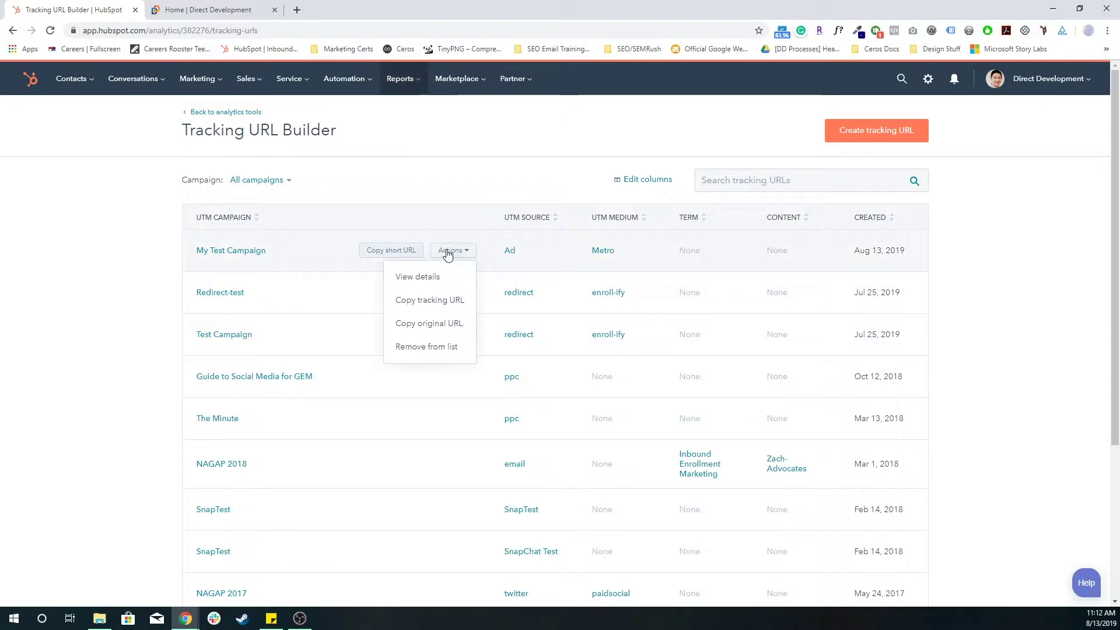
click(438, 302)
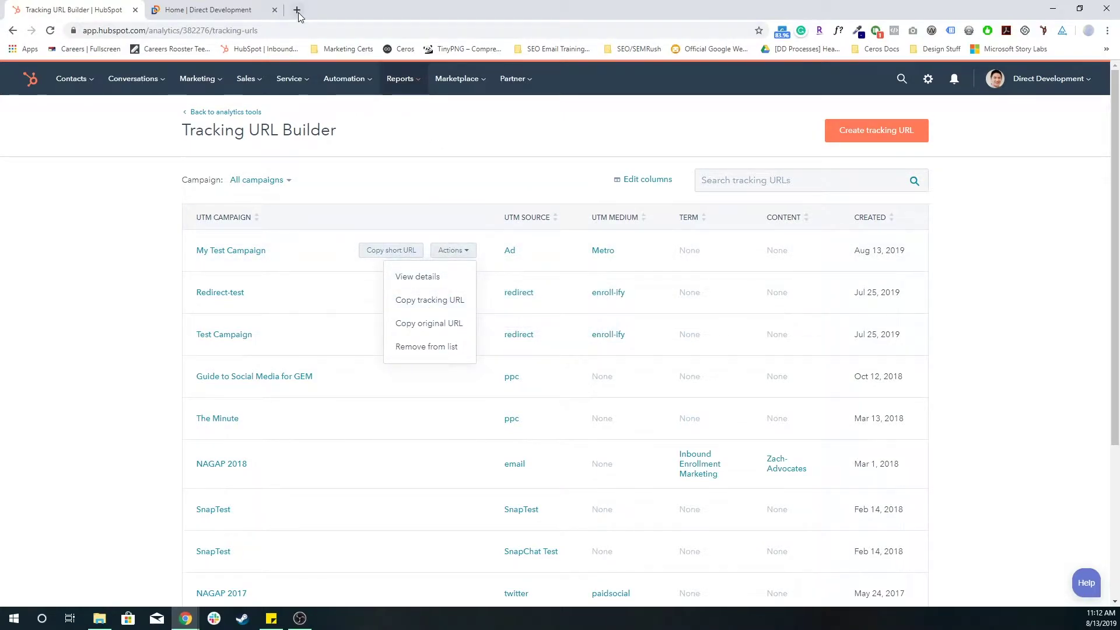
click(297, 10)
Step: Paste the tracking URL and highlight its My%20Test%20Campaign, Ad and Metro UTM parameters
key(ctrl+v)
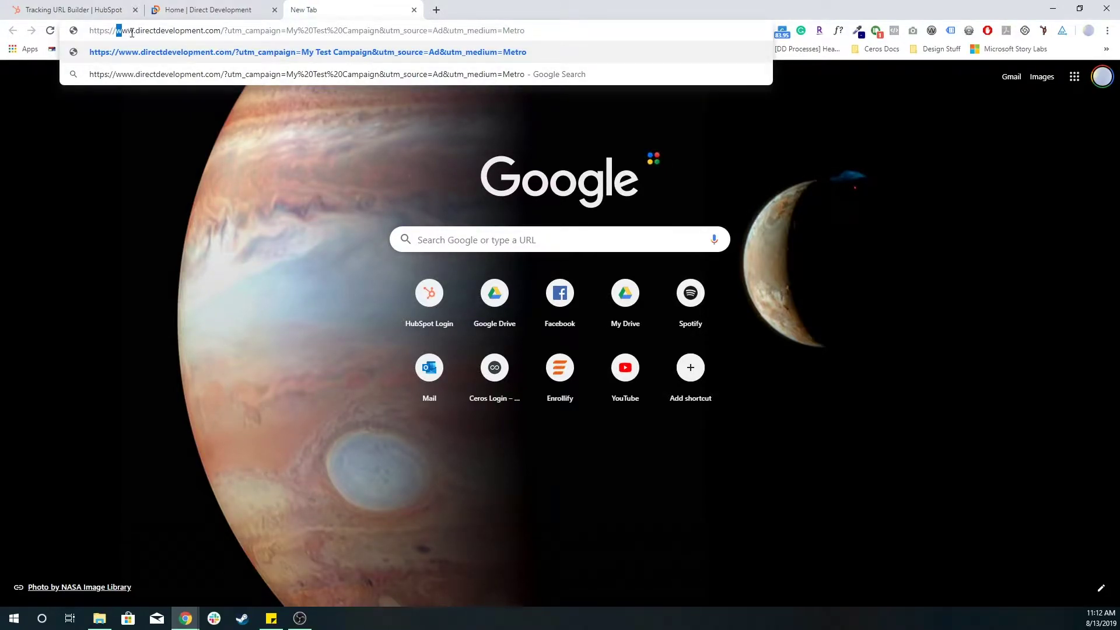
drag(132, 33, 380, 30)
click(301, 30)
drag(301, 30, 307, 30)
click(432, 30)
drag(450, 30, 520, 33)
click(256, 11)
click(294, 11)
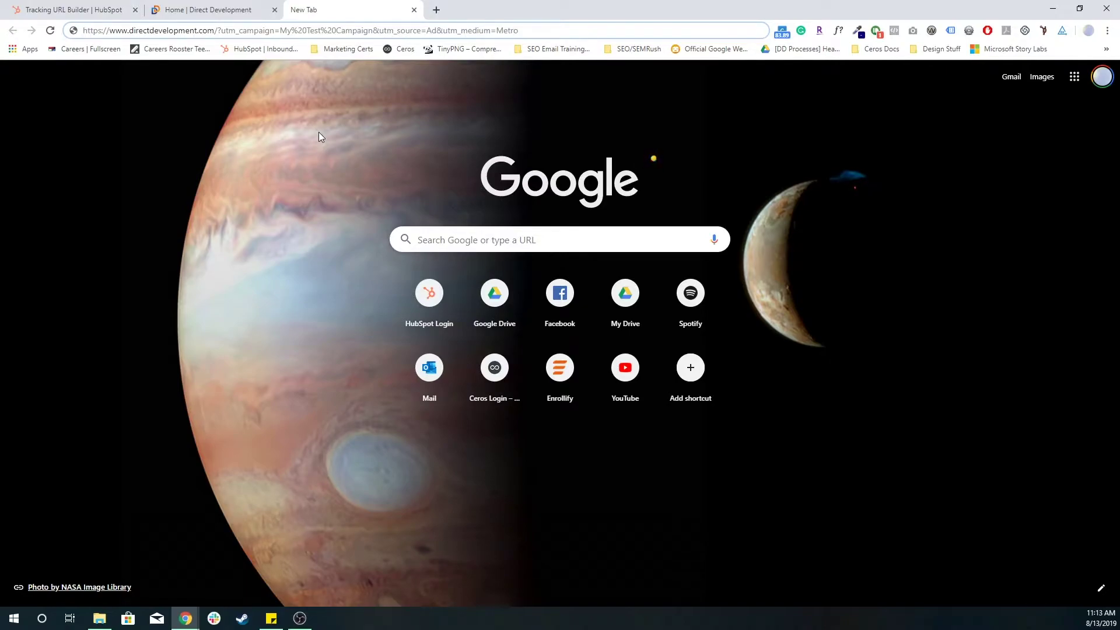
Step: Open the My Test Campaign UTM Parameters report from the HubSpot list and reload it
click(140, 4)
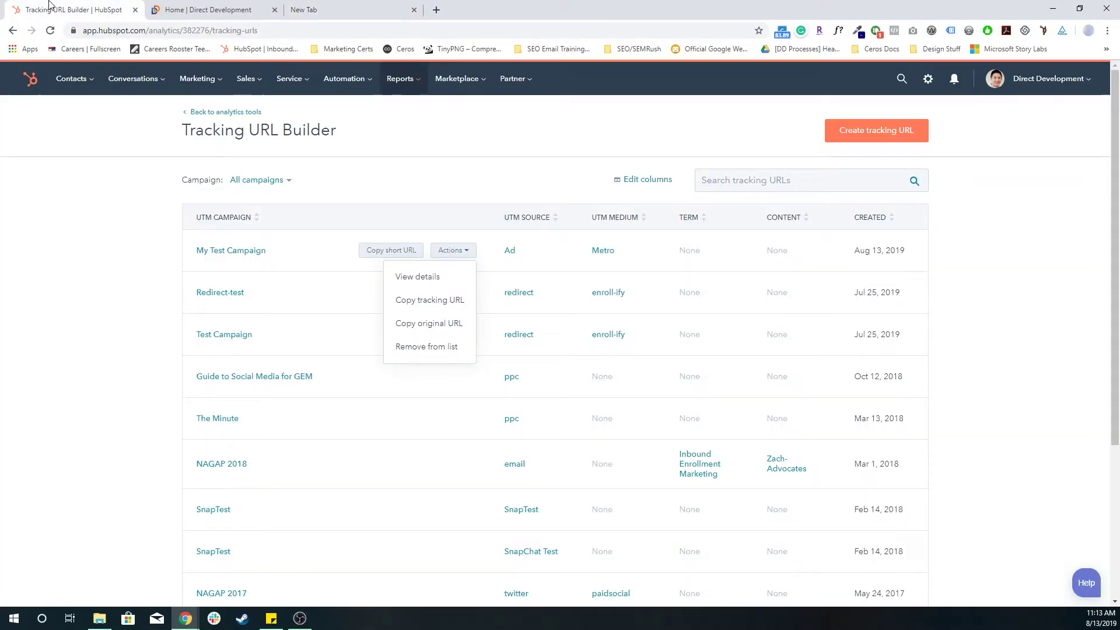
click(231, 251)
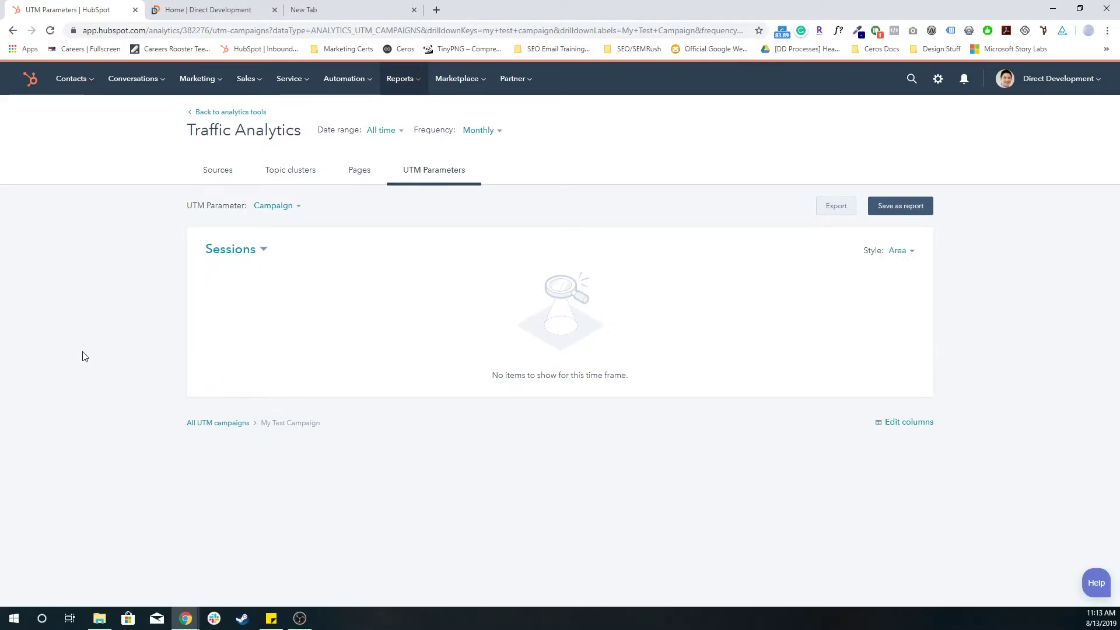
key(F5)
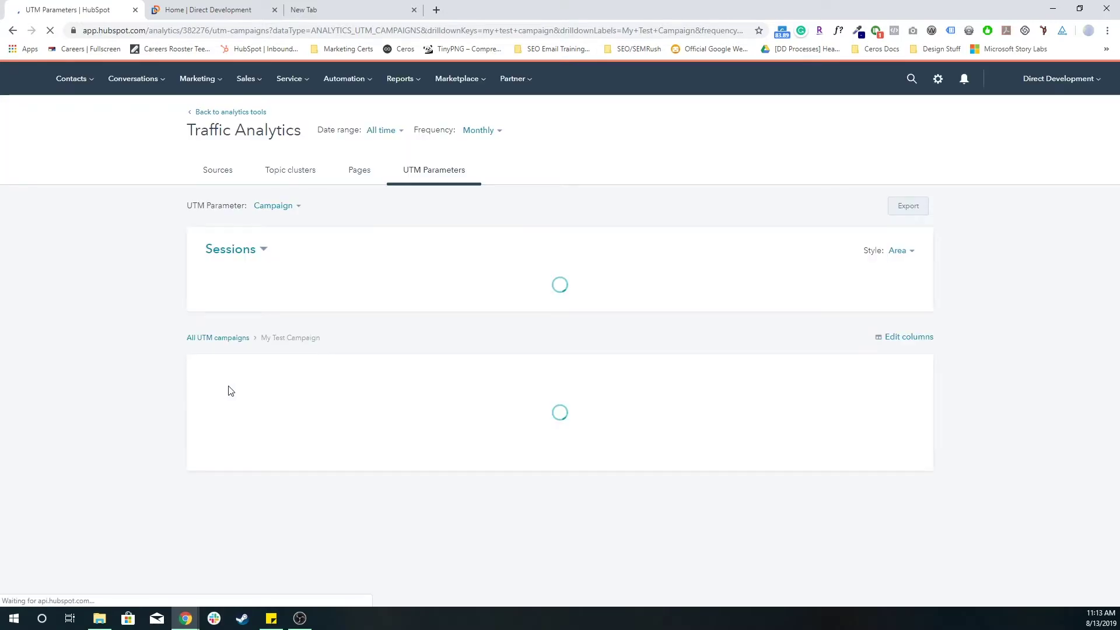